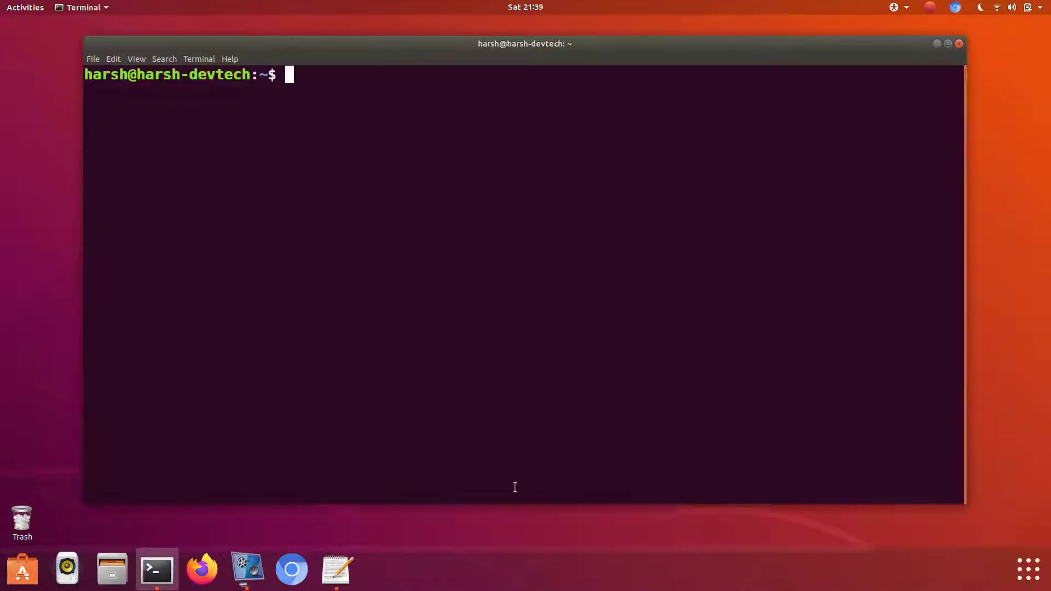
Copy the 'sudo apt install apt-transport-https curl' command from the notes.
click(337, 571)
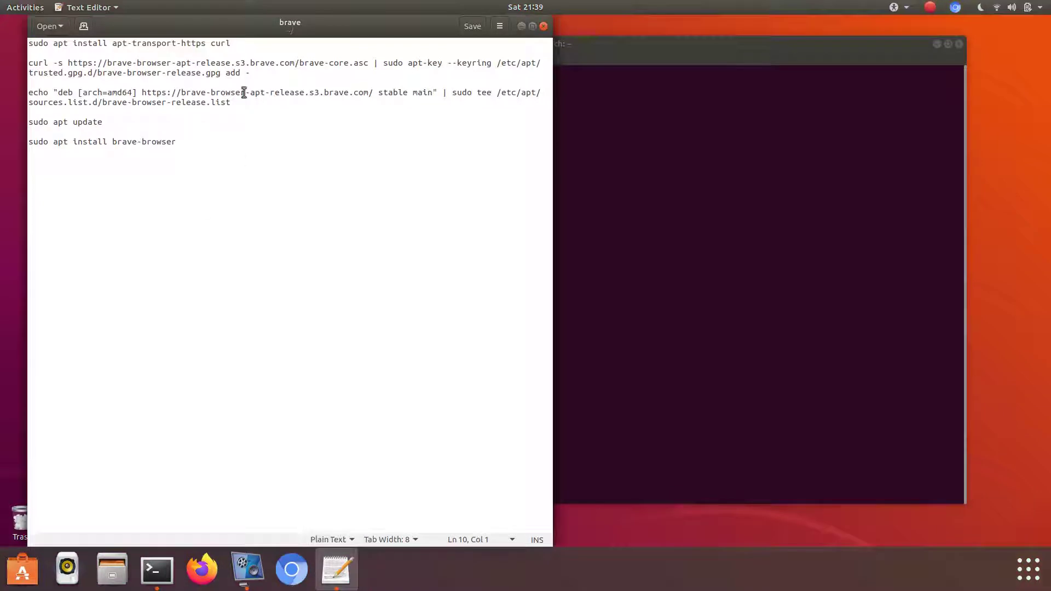
triple_click(183, 44)
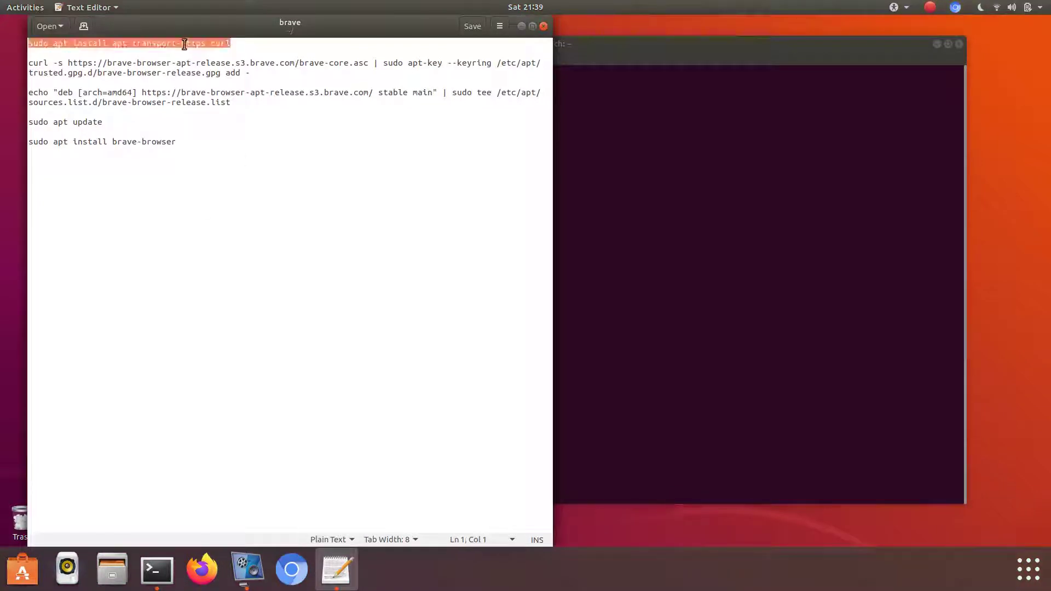
right_click(183, 44)
click(206, 87)
Run the install command with the sudo password; both packages are already newest.
click(638, 151)
right_click(638, 151)
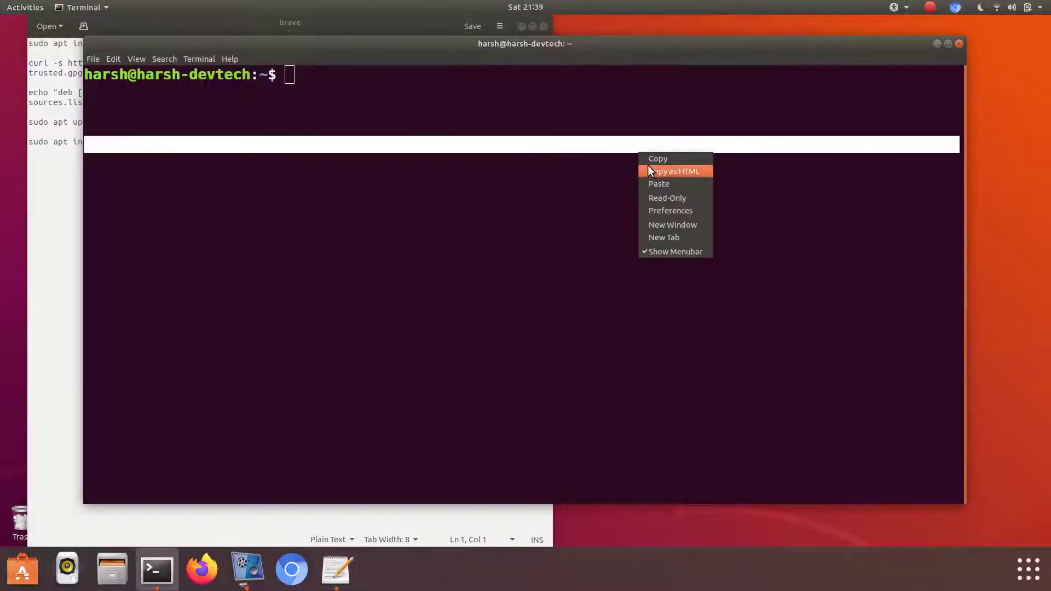
click(655, 181)
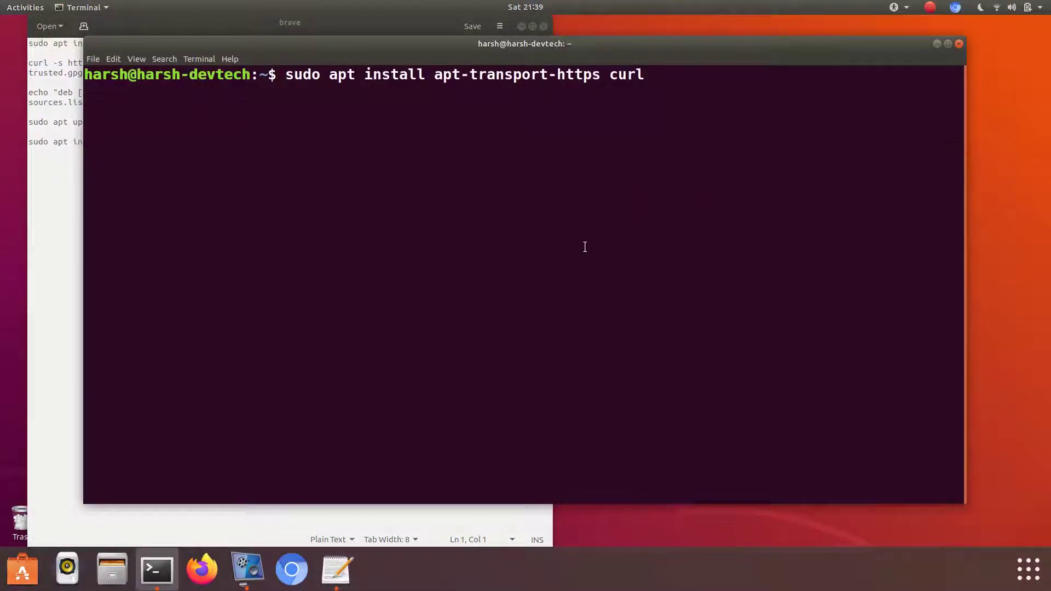
key(Return)
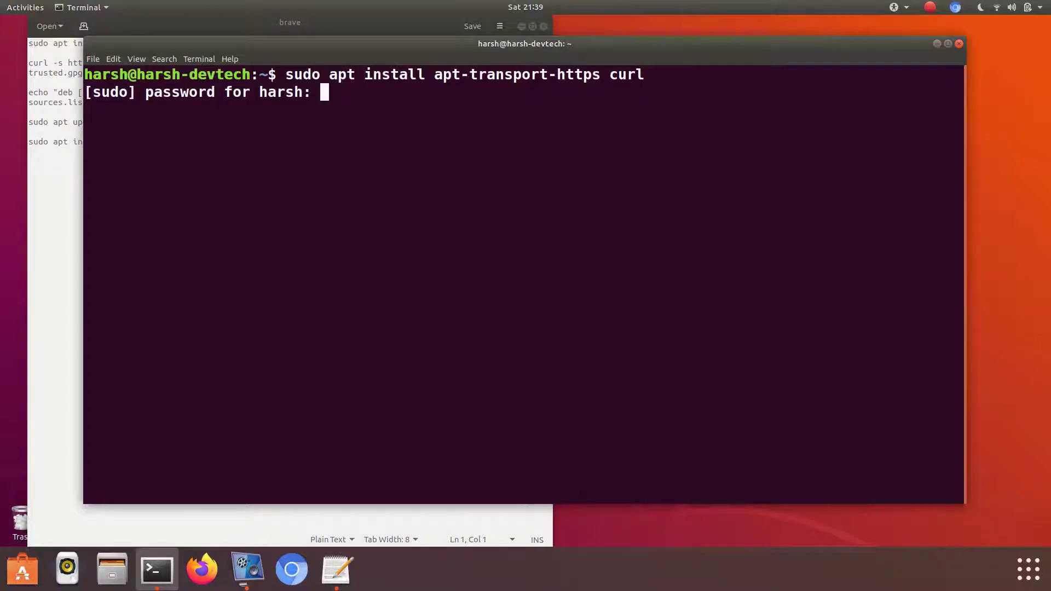
key(Return)
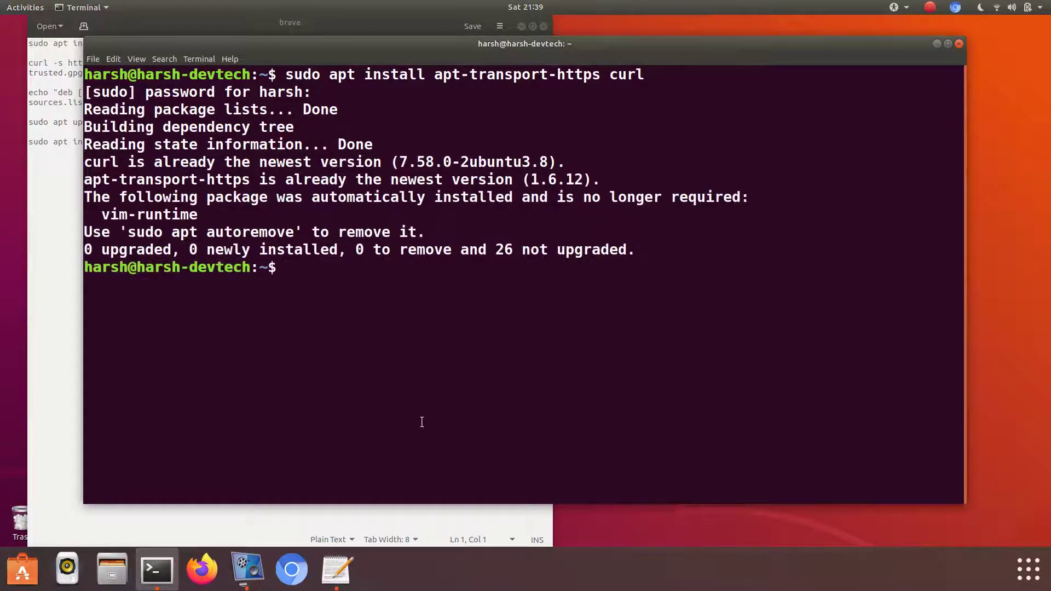
key(Return)
key(alt+Tab)
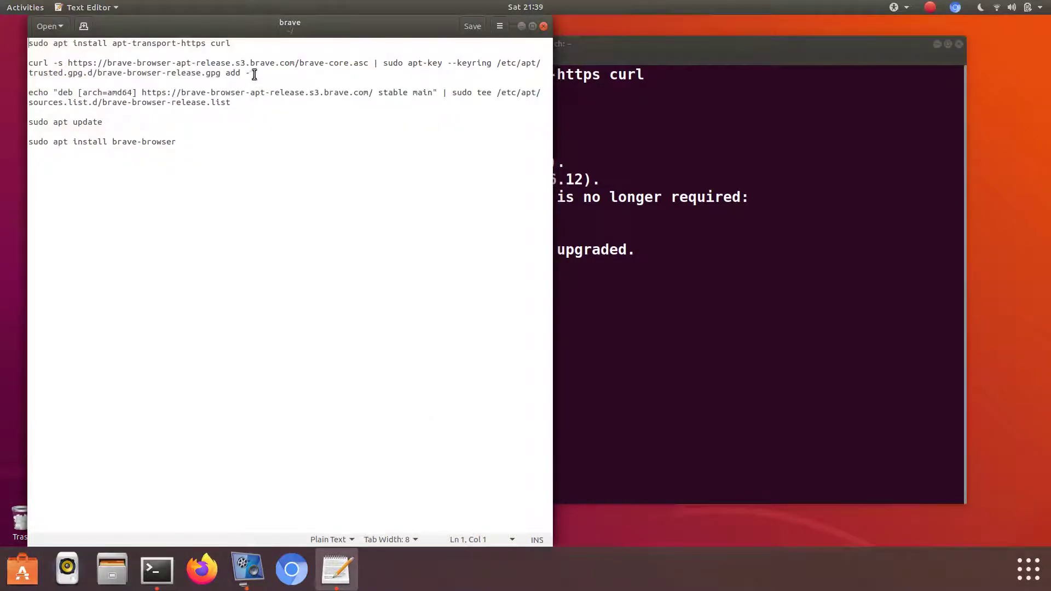
Run the curl | sudo apt-key command adding Brave's signing key, which answers OK.
drag(254, 73, 33, 63)
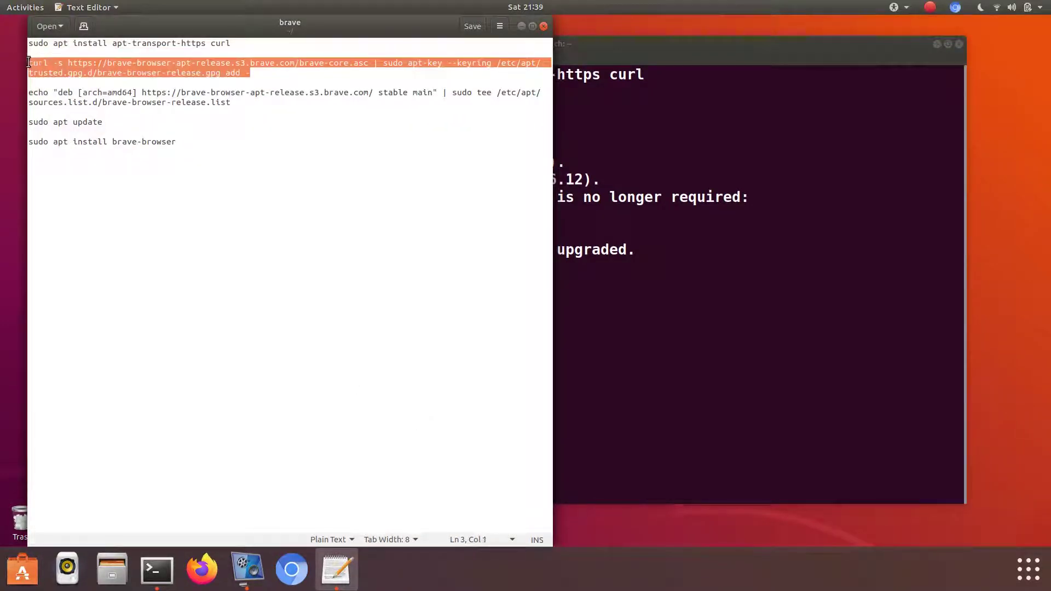
key(alt+Tab)
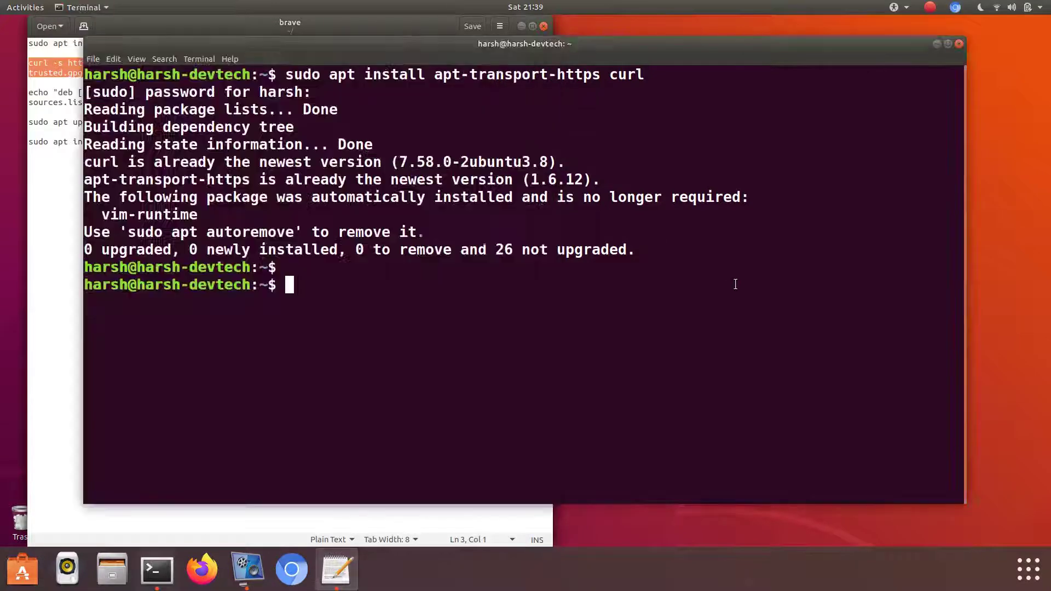
right_click(733, 283)
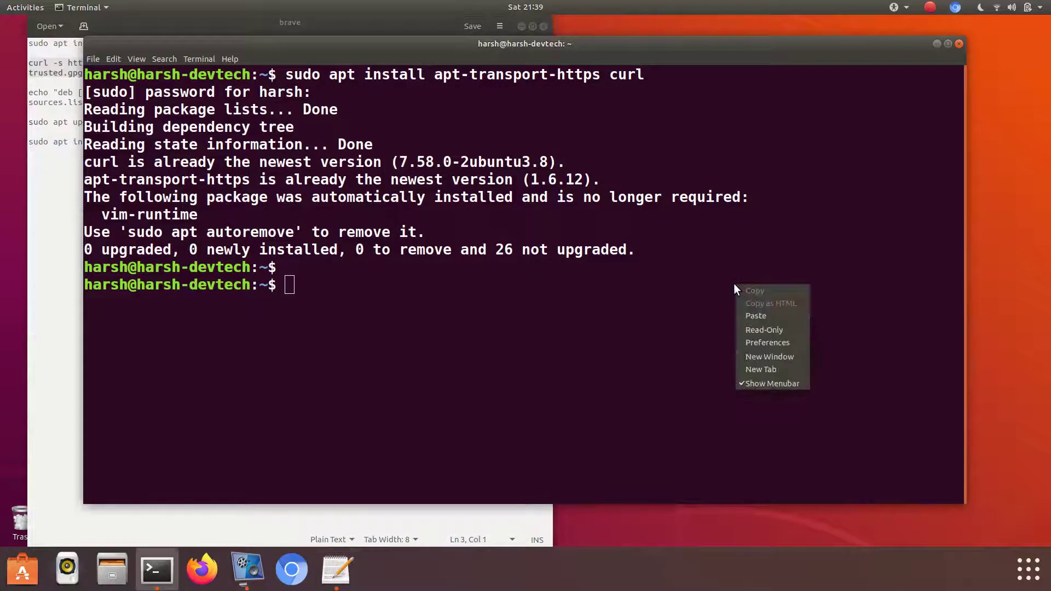
click(763, 318)
key(Return)
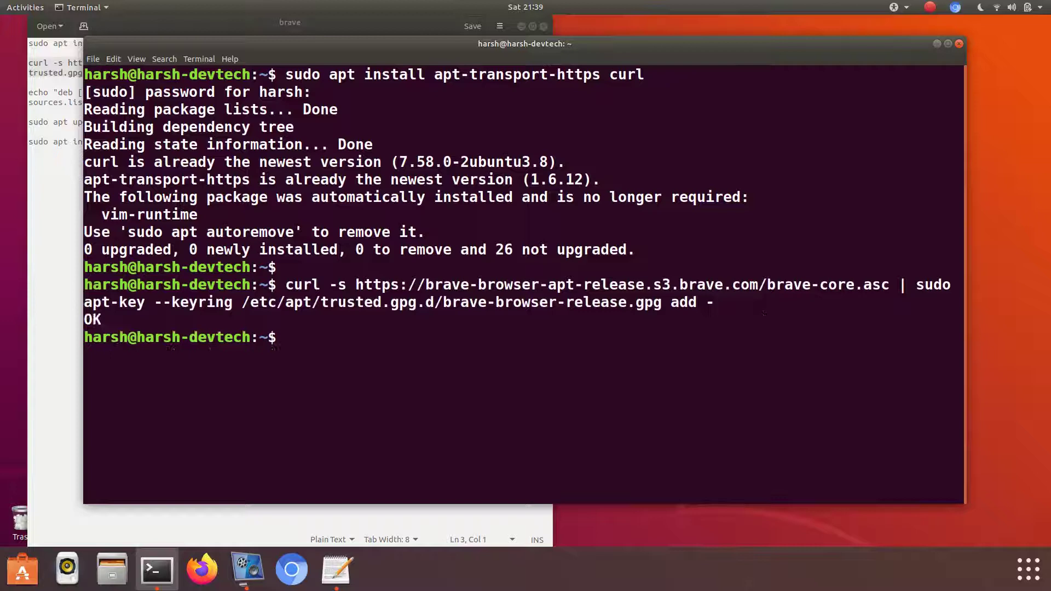
key(Return)
key(alt+Tab)
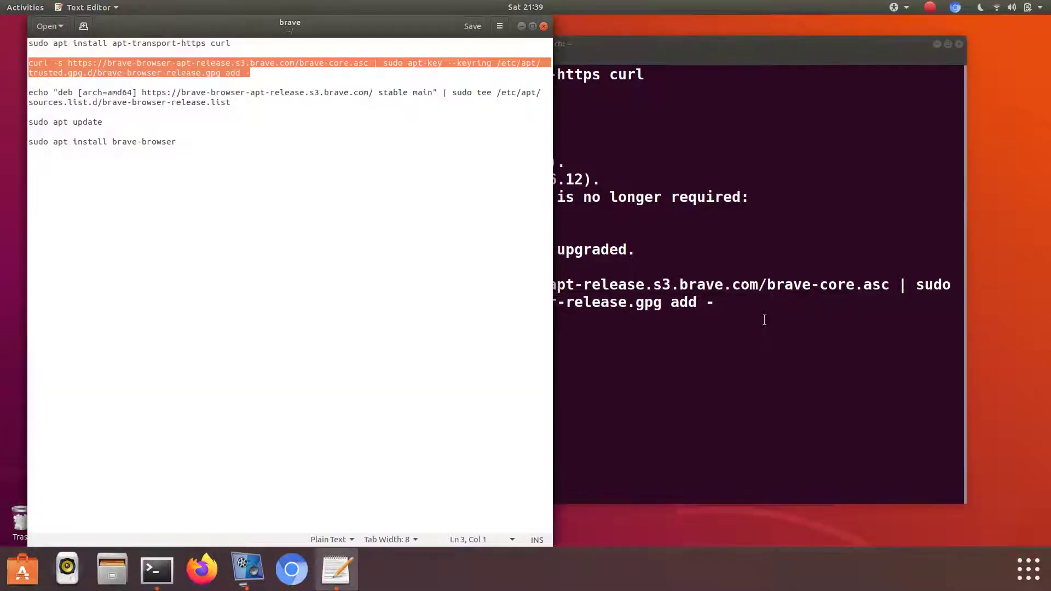
Run the echo | sudo tee command writing Brave's 'stable main' repository to apt sources.
drag(231, 106, 29, 94)
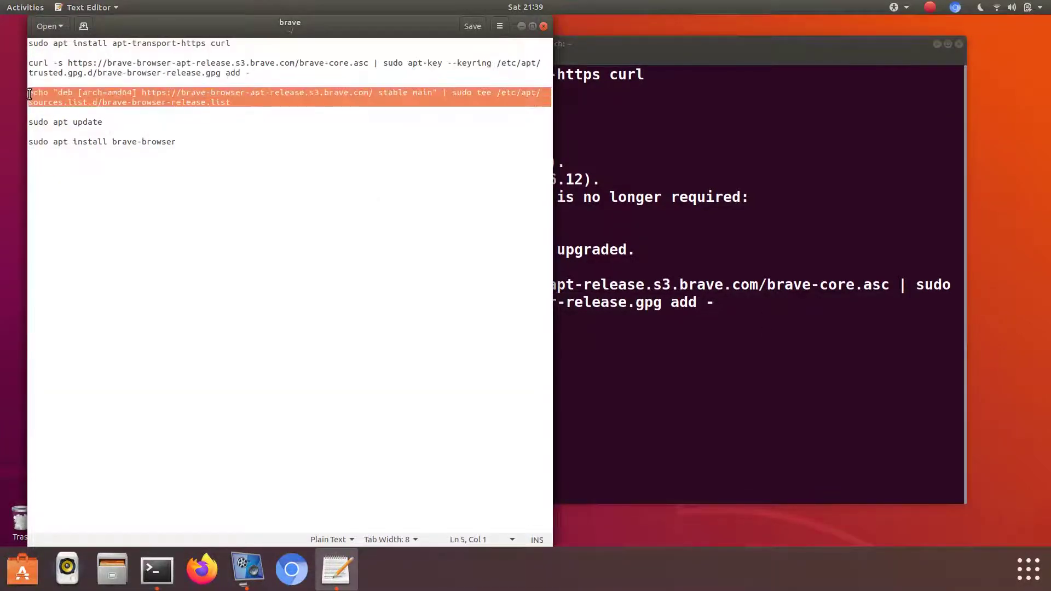
click(623, 262)
right_click(677, 327)
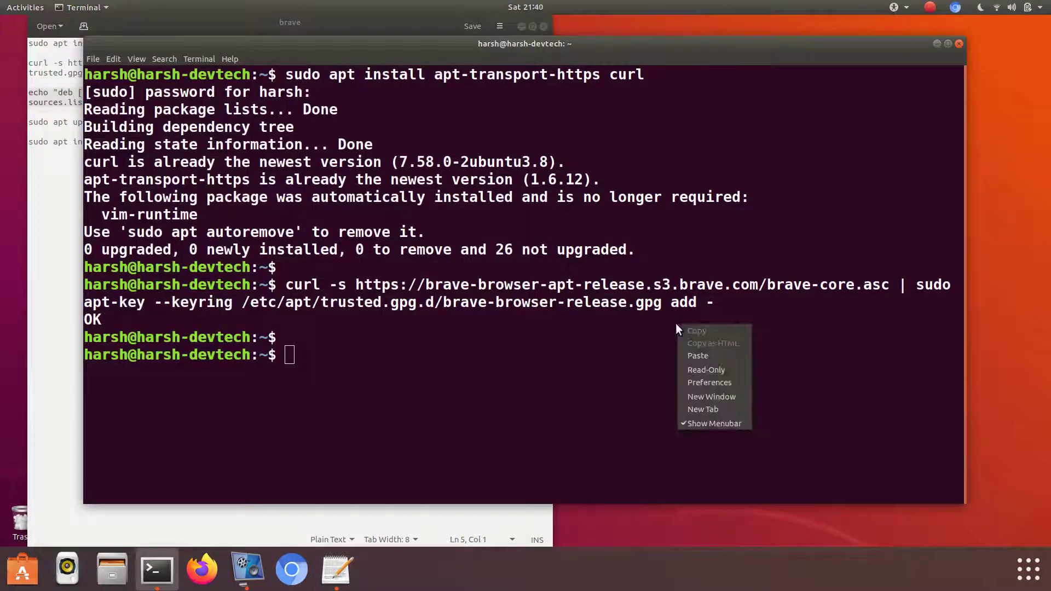
click(712, 354)
key(Return)
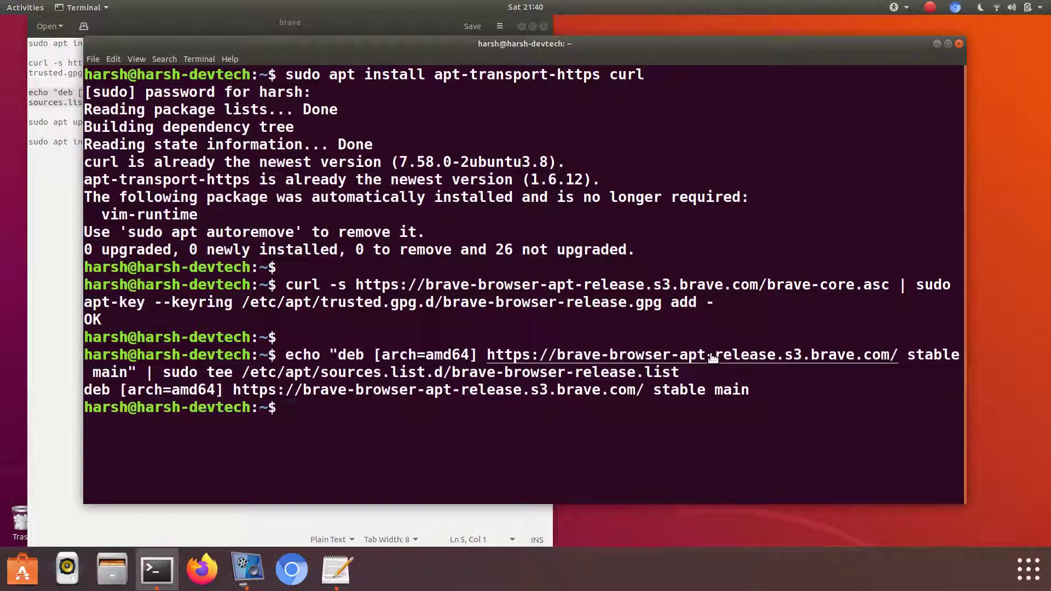
key(Return)
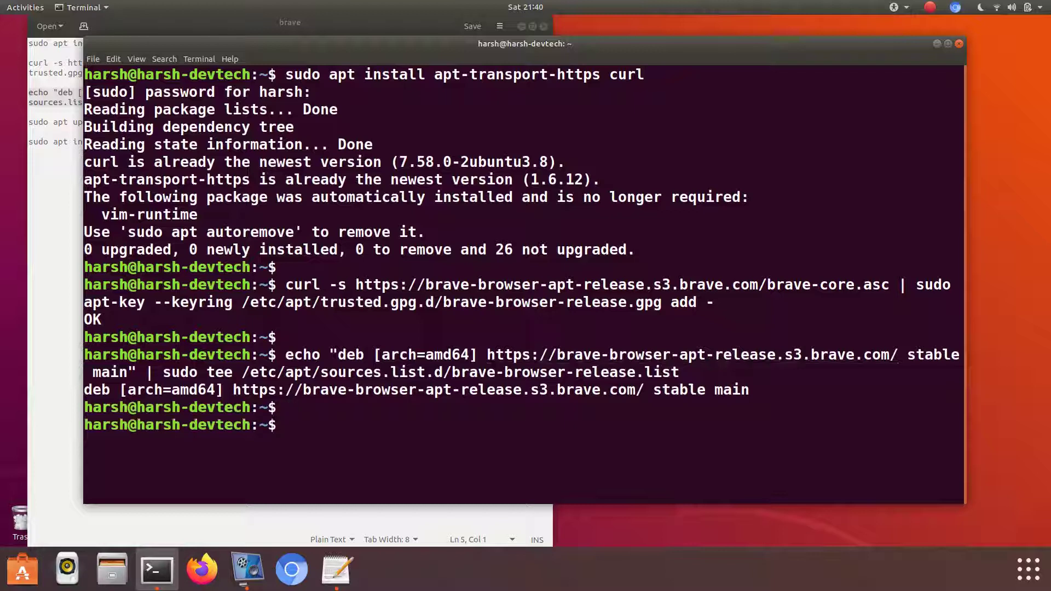
text(sudo apt )
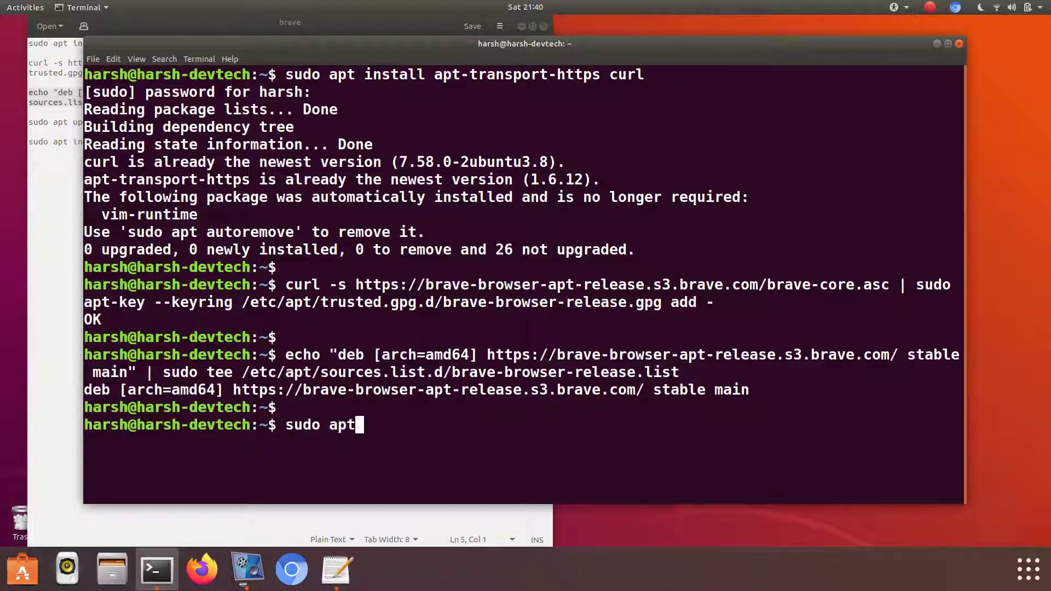
text(update)
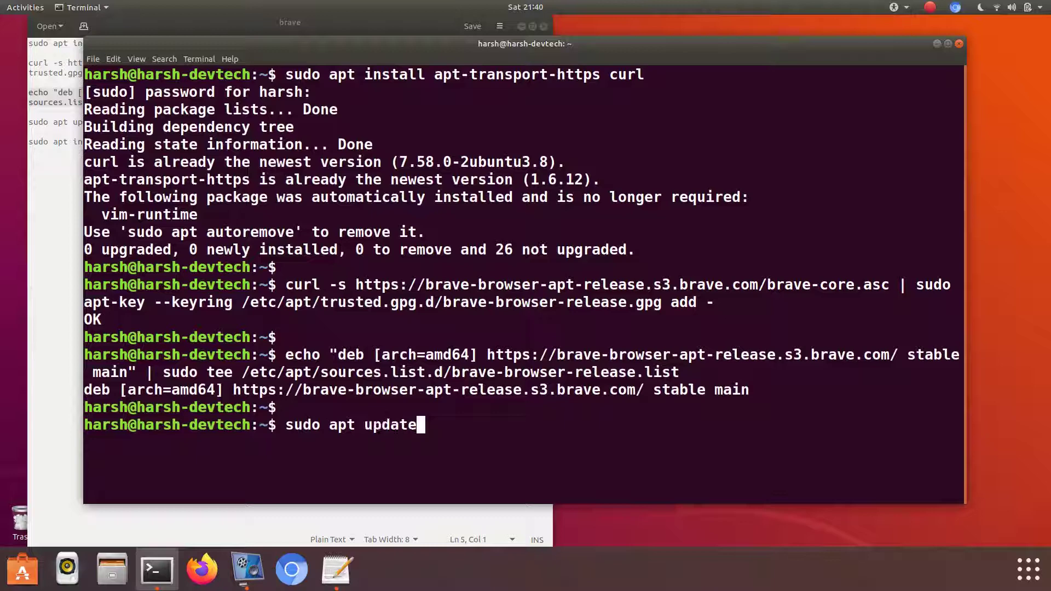
Run sudo apt update to fetch package lists including the Brave repository.
key(Return)
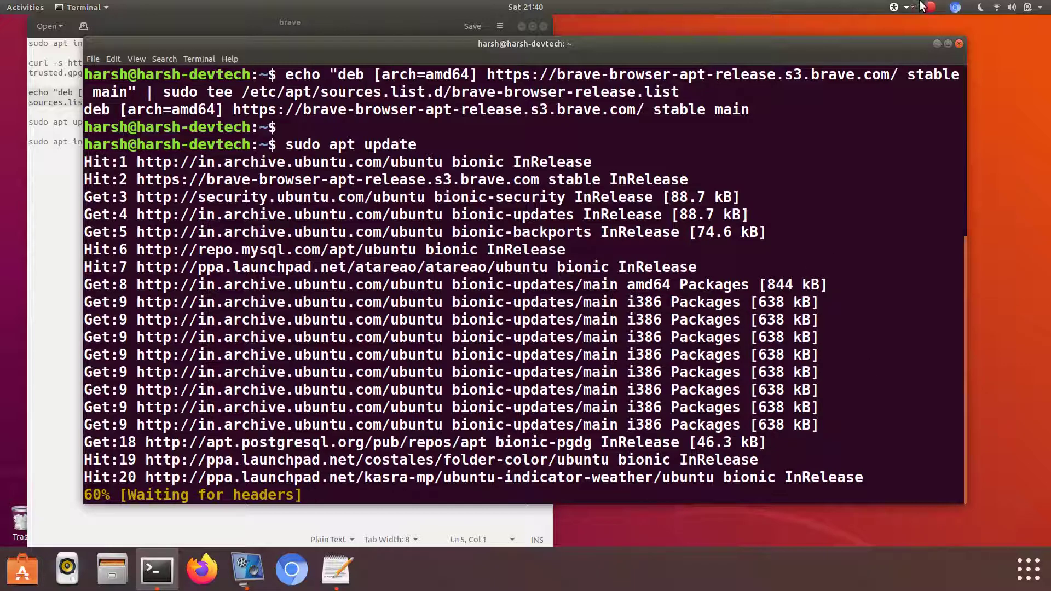
click(931, 7)
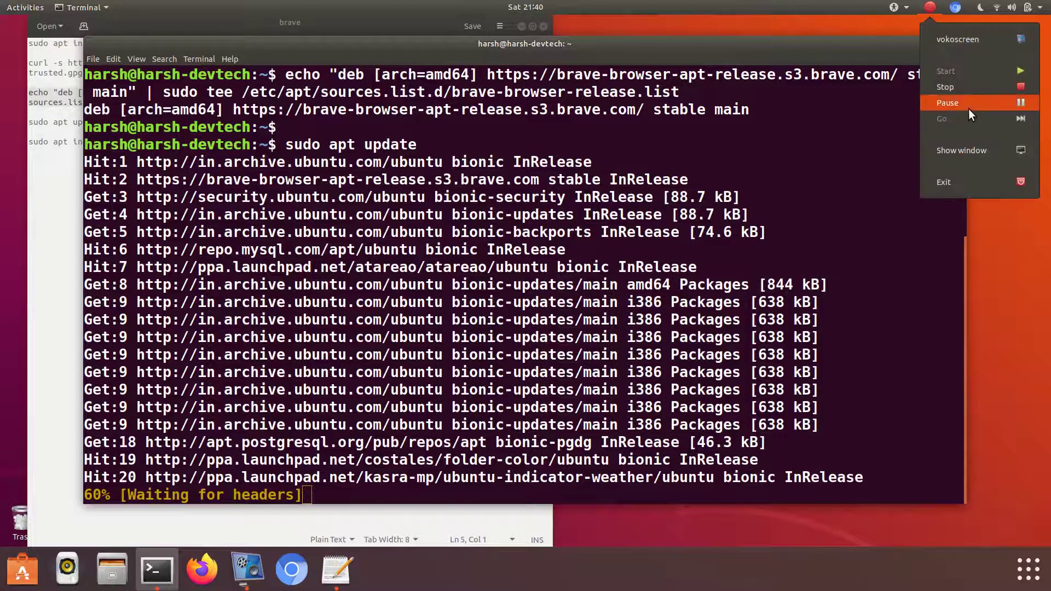
click(968, 107)
text(c)
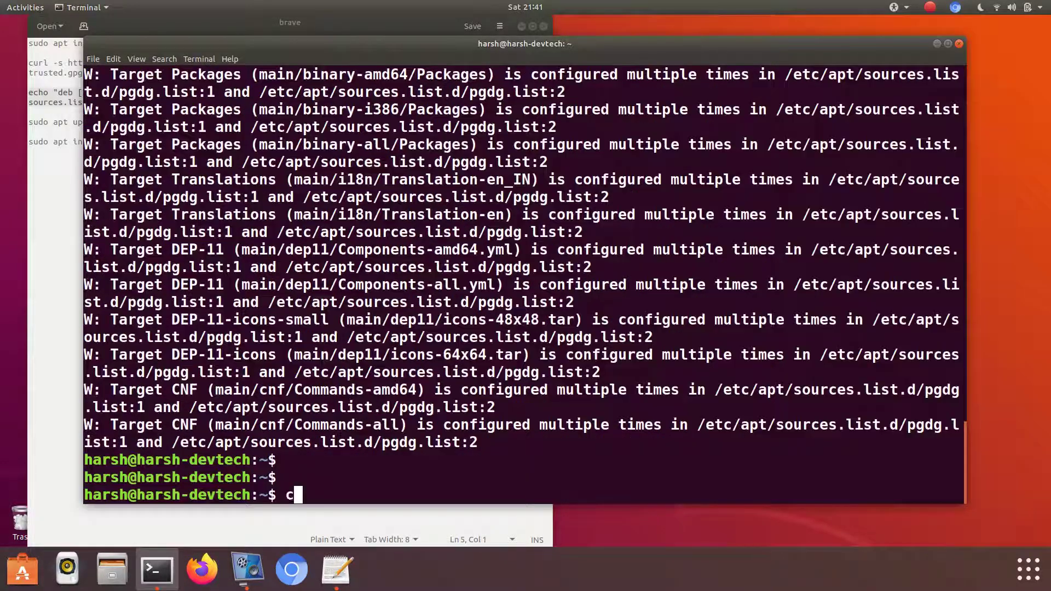
text(lear)
Run sudo apt install brave-browser, which reports it already at the newest version.
key(Return)
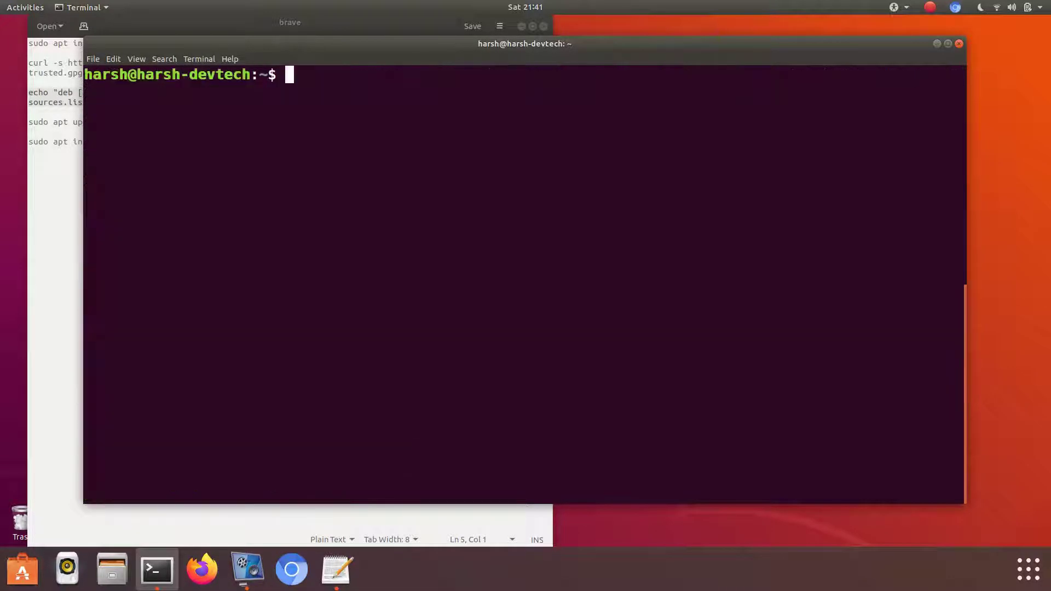
text(sudo ap)
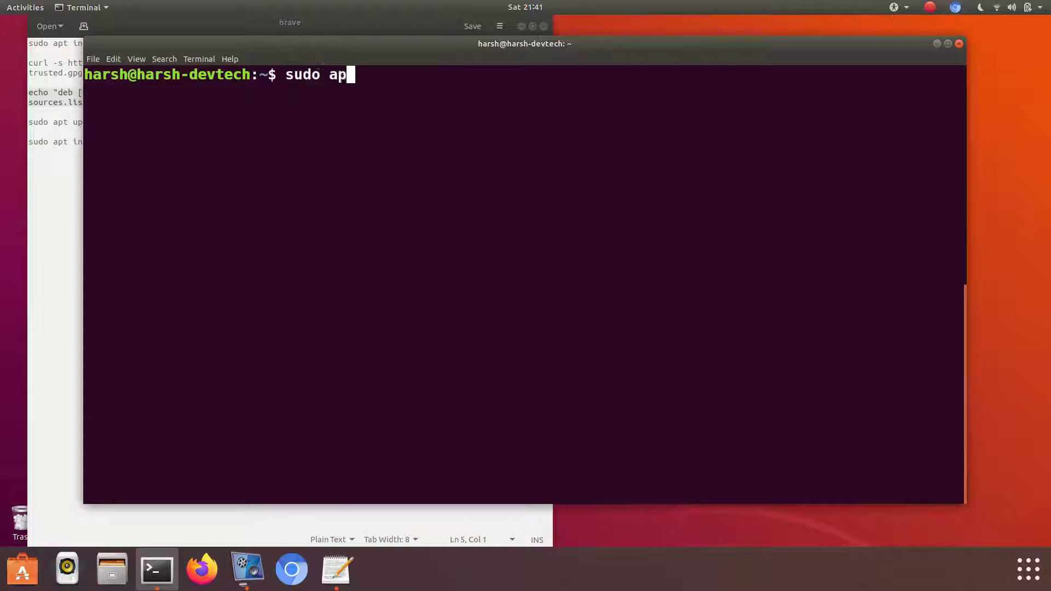
text(t u)
key(BackSpace)
text(install )
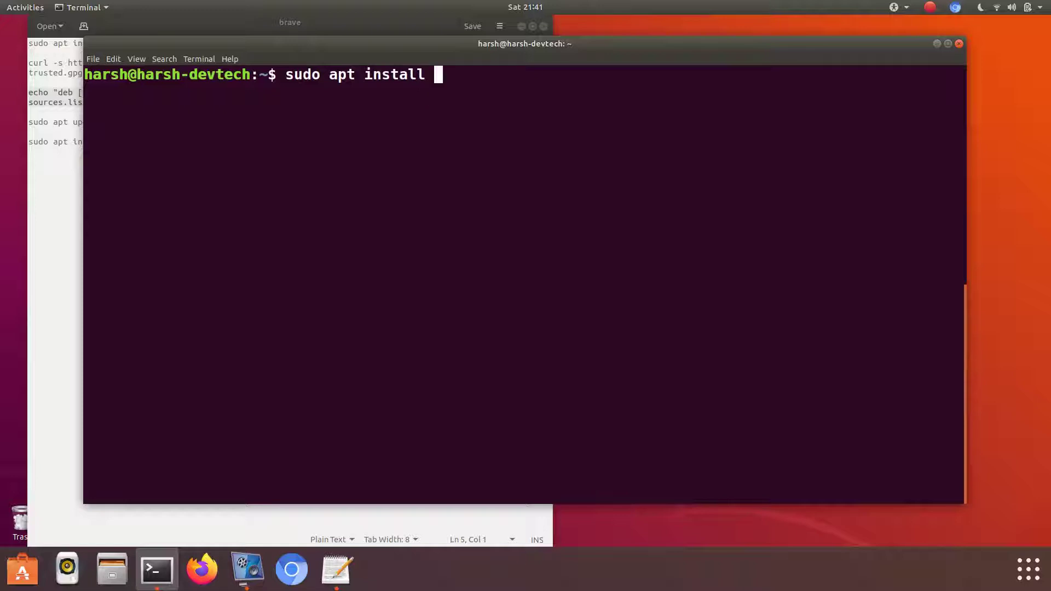
text(brave-)
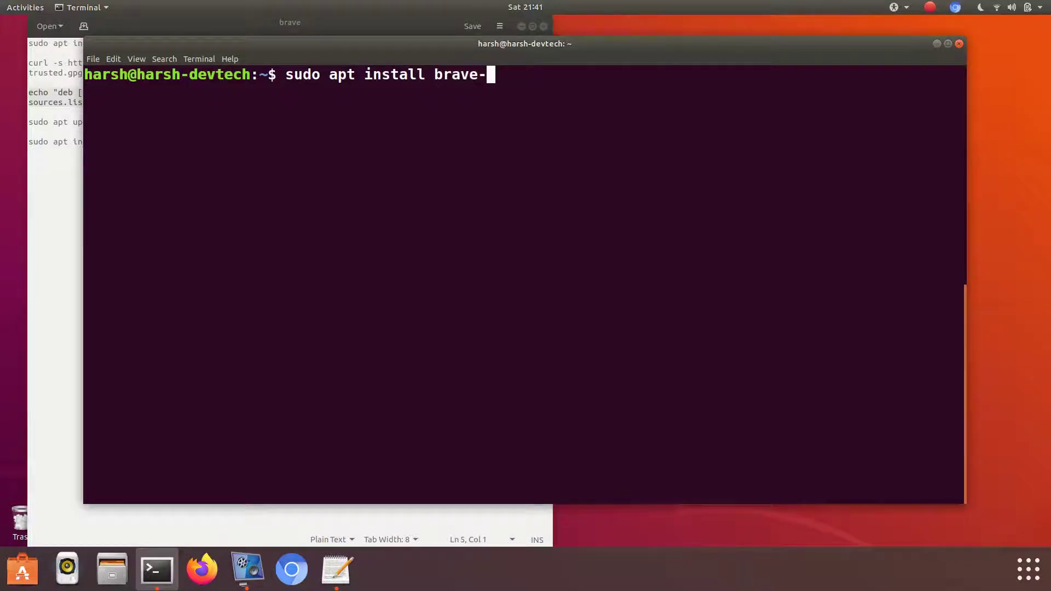
text(browse)
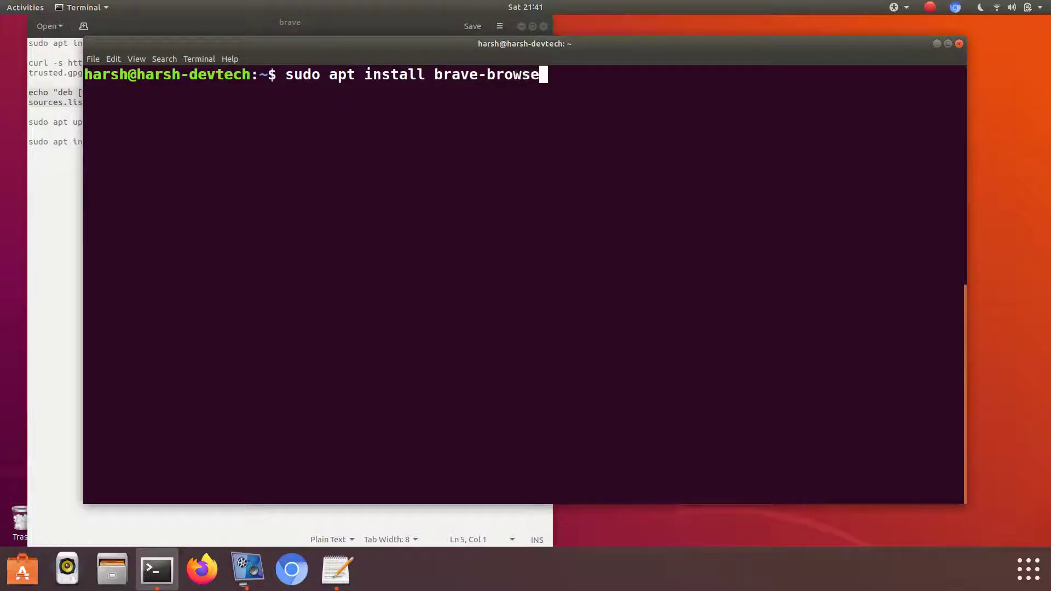
text(r)
key(Return)
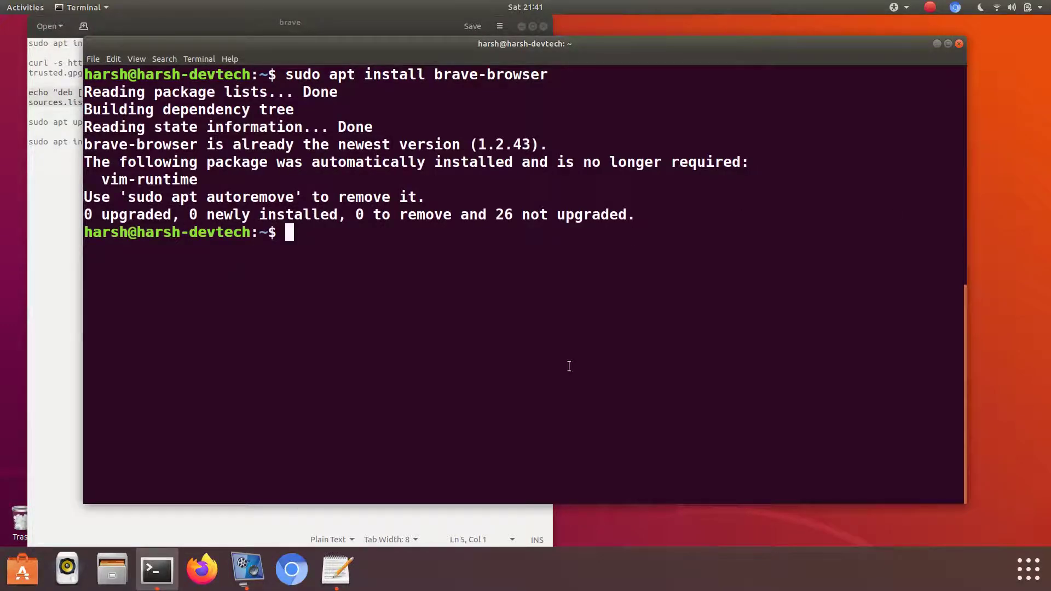
Launch Brave Web Browser from the application search with 'br'.
key(super)
text(br)
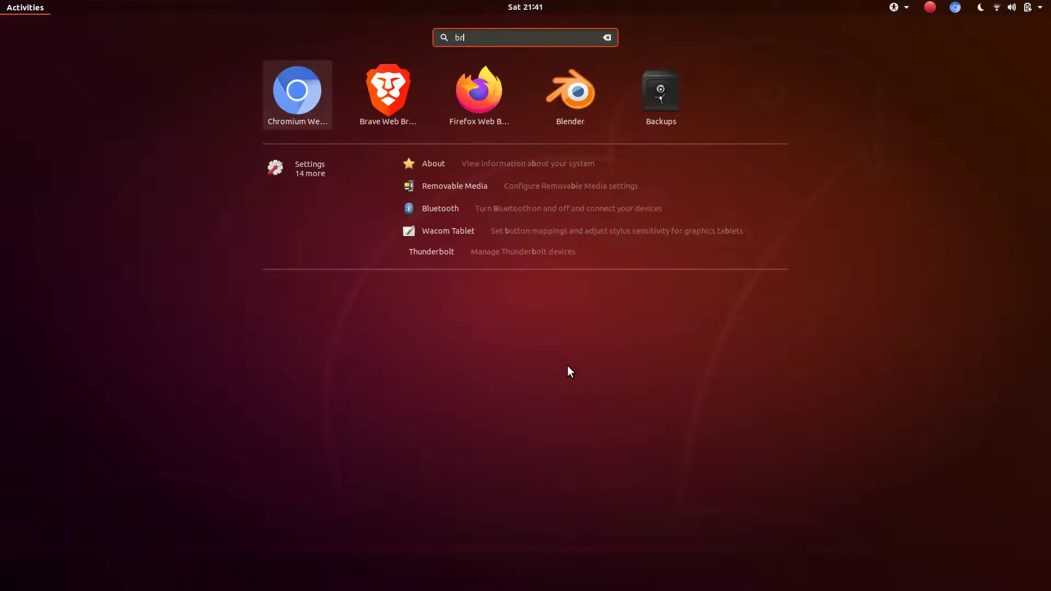
key(Down)
key(Right)
key(Up)
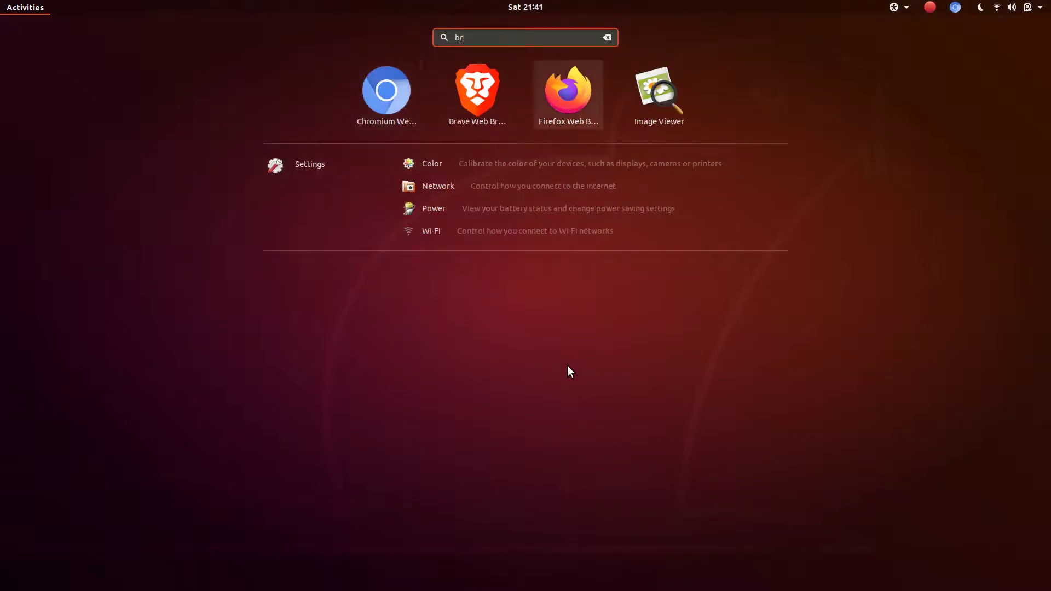
key(Left)
key(Return)
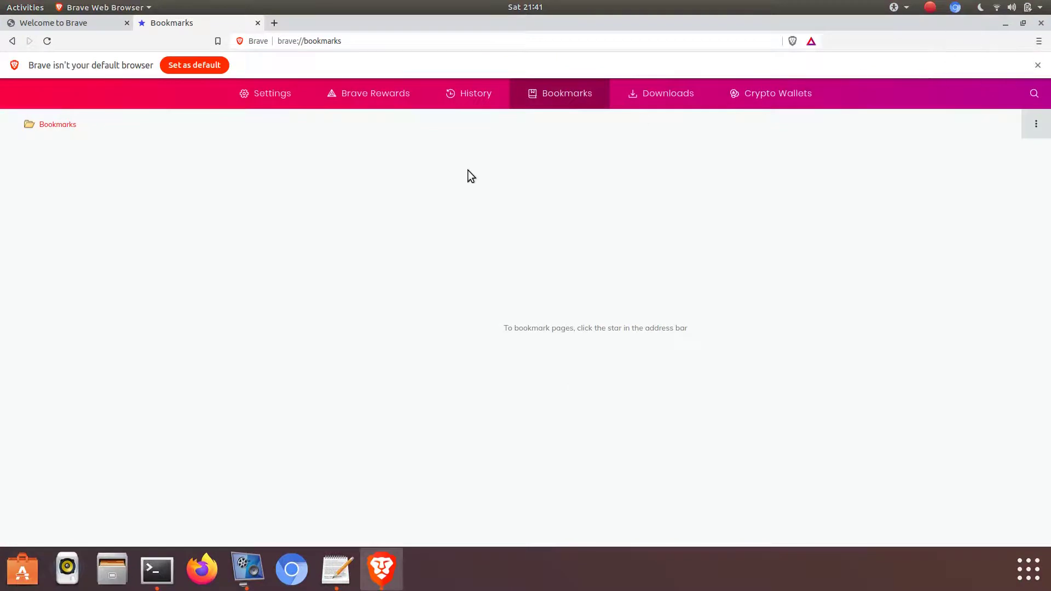
Close the Settings tab, leaving only the Welcome to Brave page.
click(283, 100)
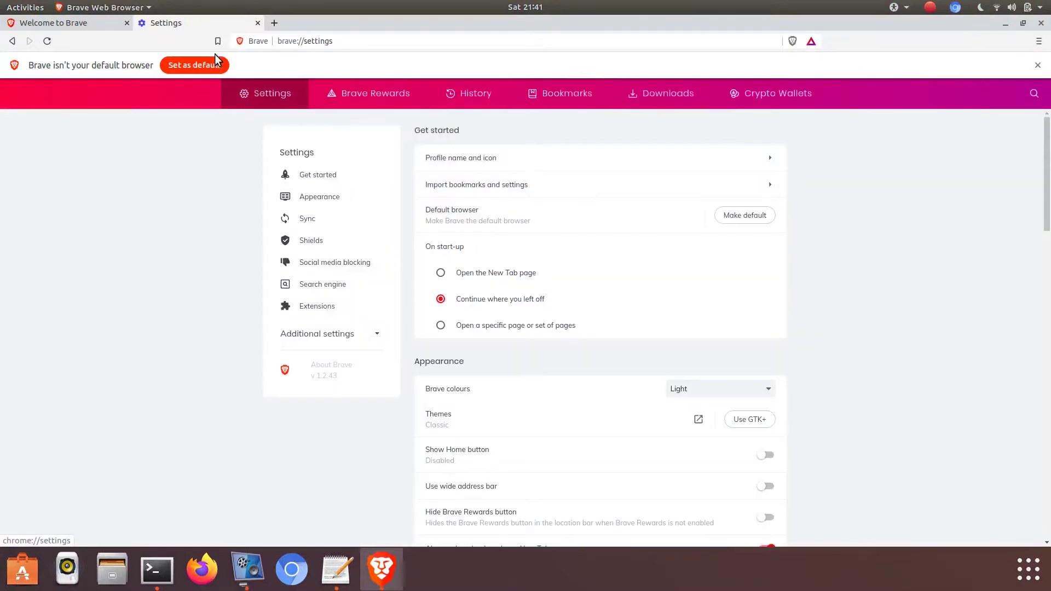
click(258, 23)
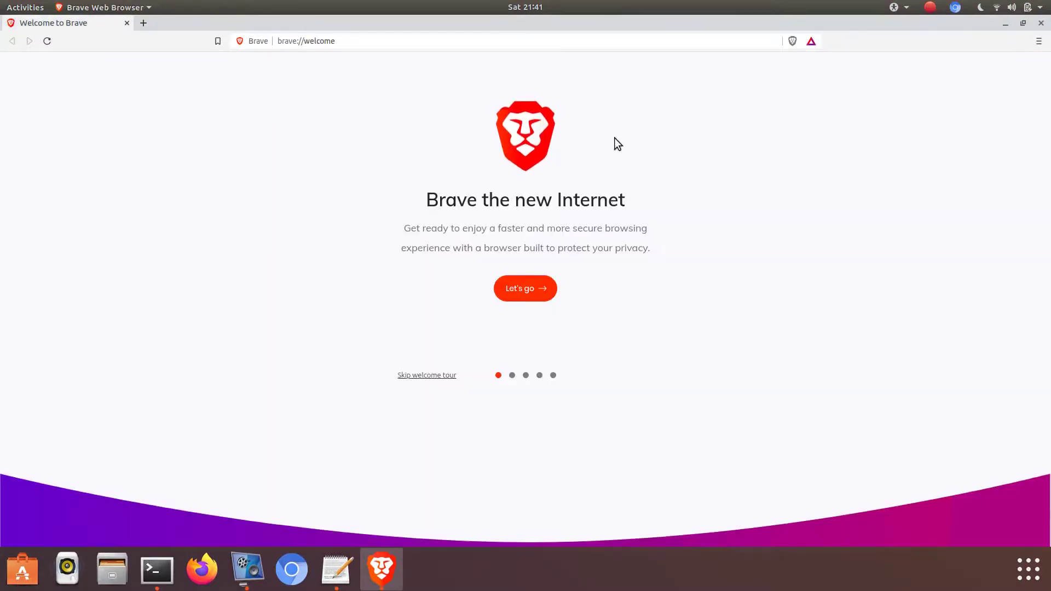